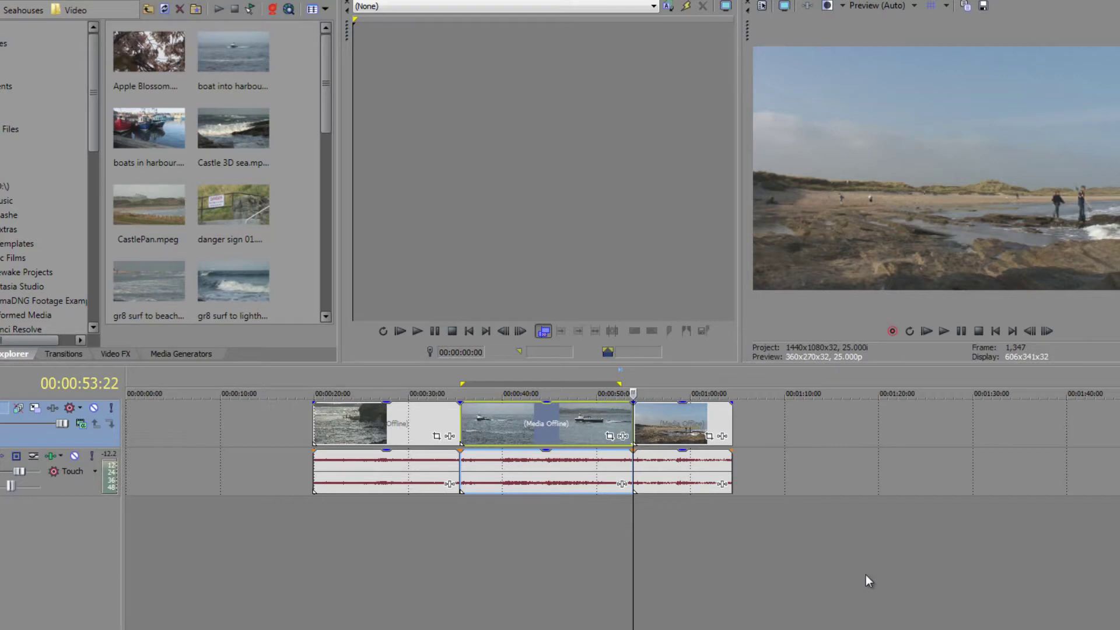
Select the beach clip, open the boat–beach cut, and load boat into harbour.mpeg into the Trimmer.
click(636, 424)
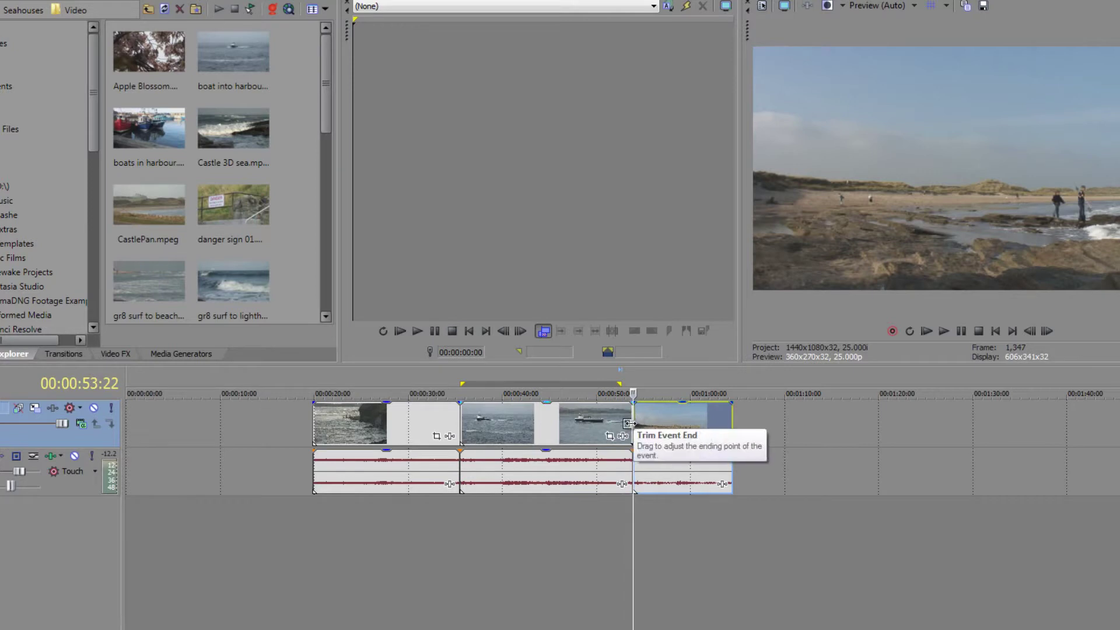
double_click(631, 423)
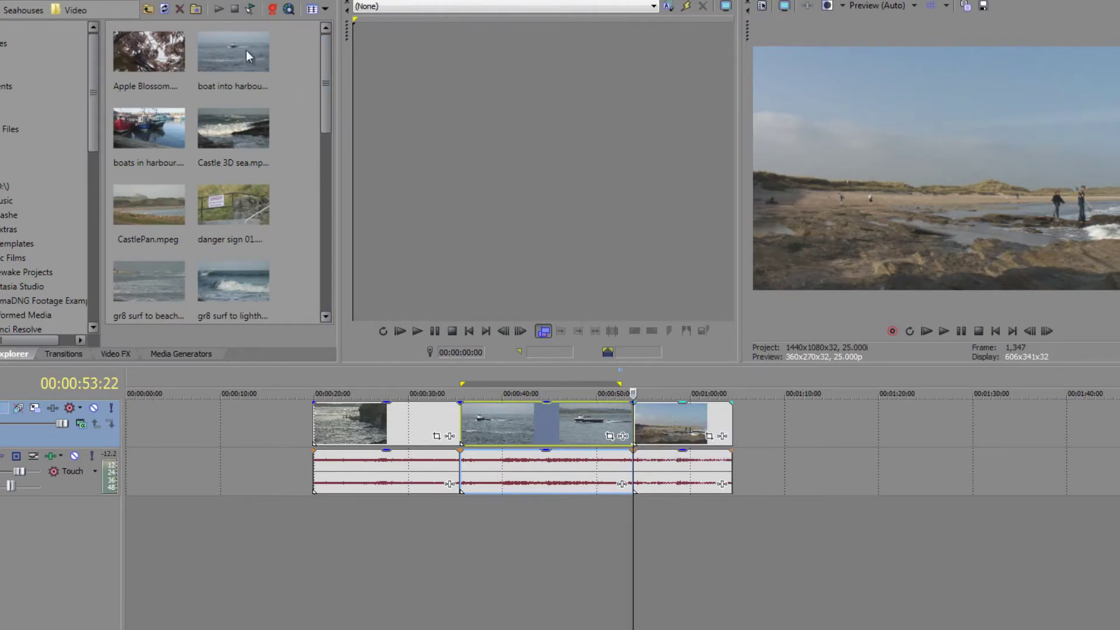
drag(246, 50, 521, 187)
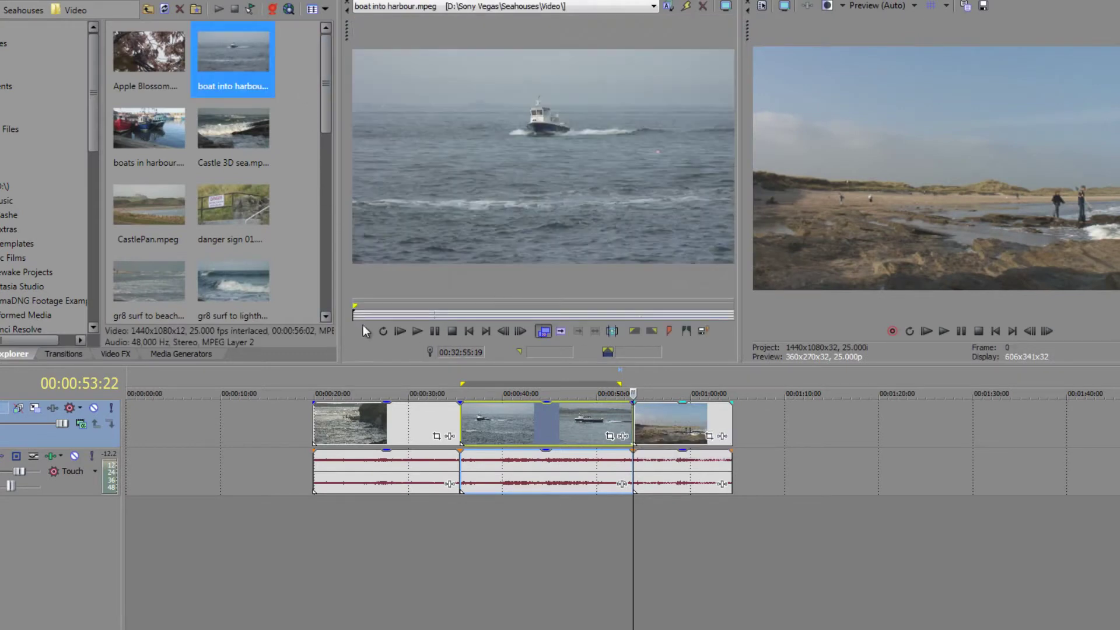
Mark and preview a 7:15 region of the boat clip, then open the boat–beach cut in A/B trim view.
click(414, 317)
click(629, 332)
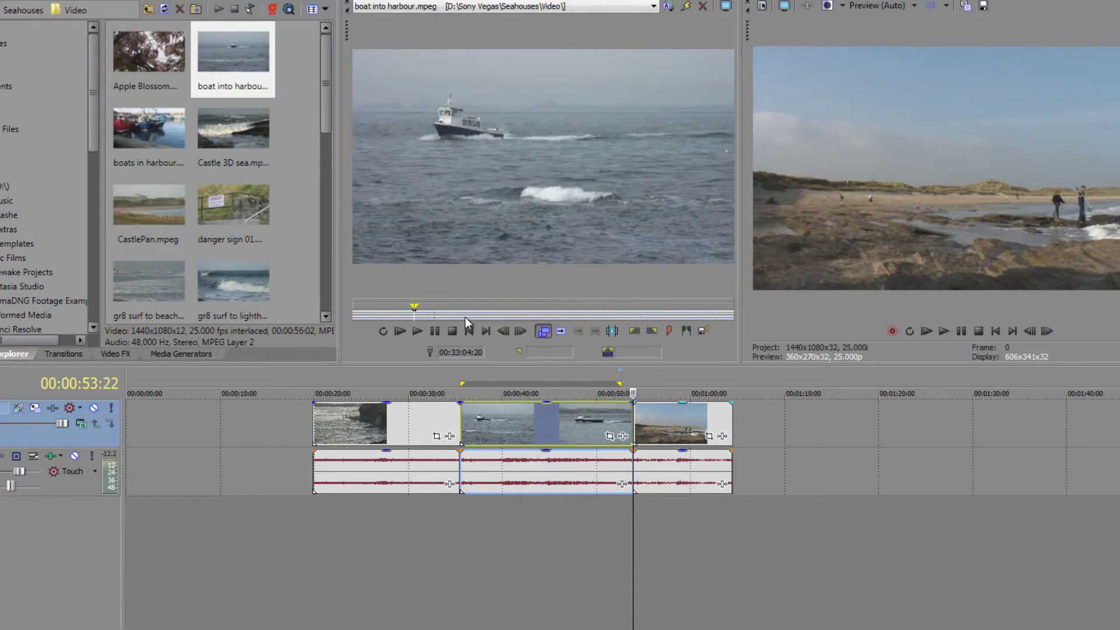
click(645, 330)
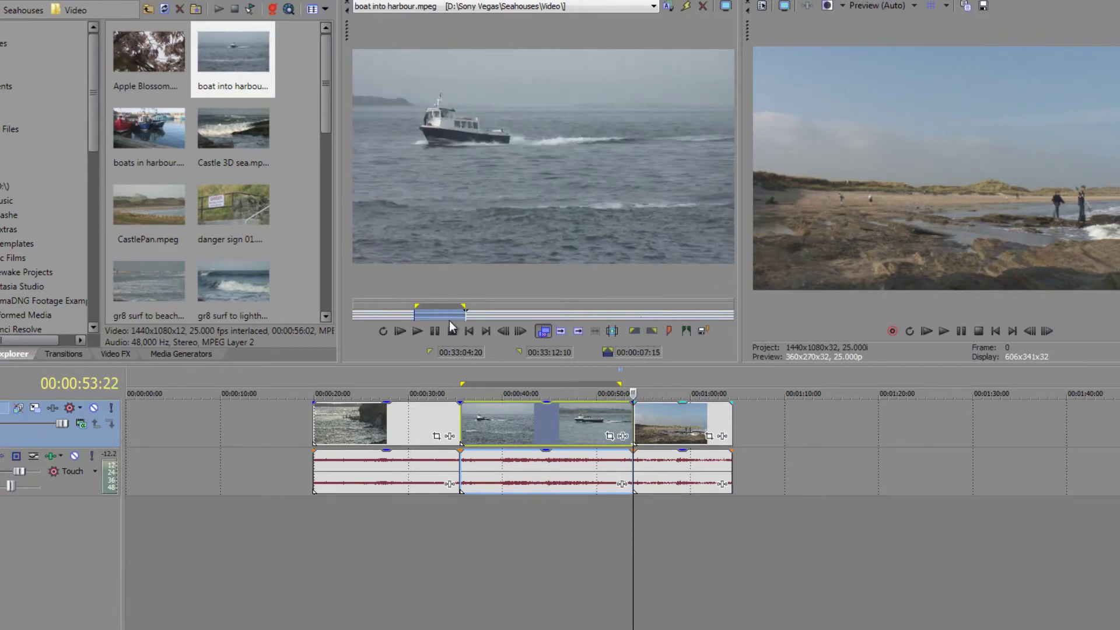
click(415, 332)
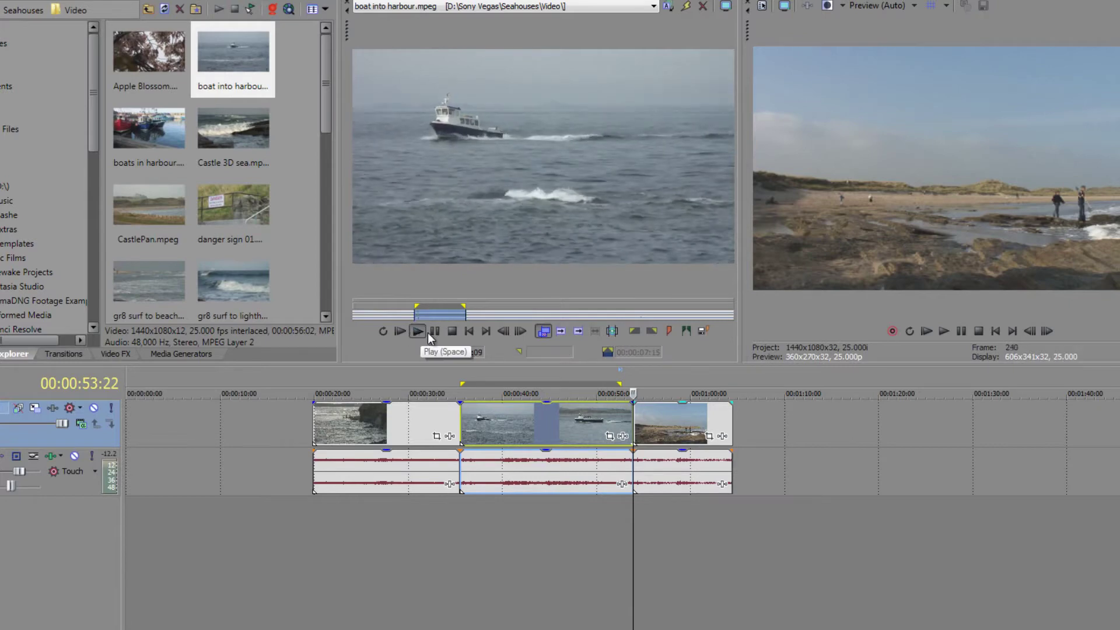
click(439, 332)
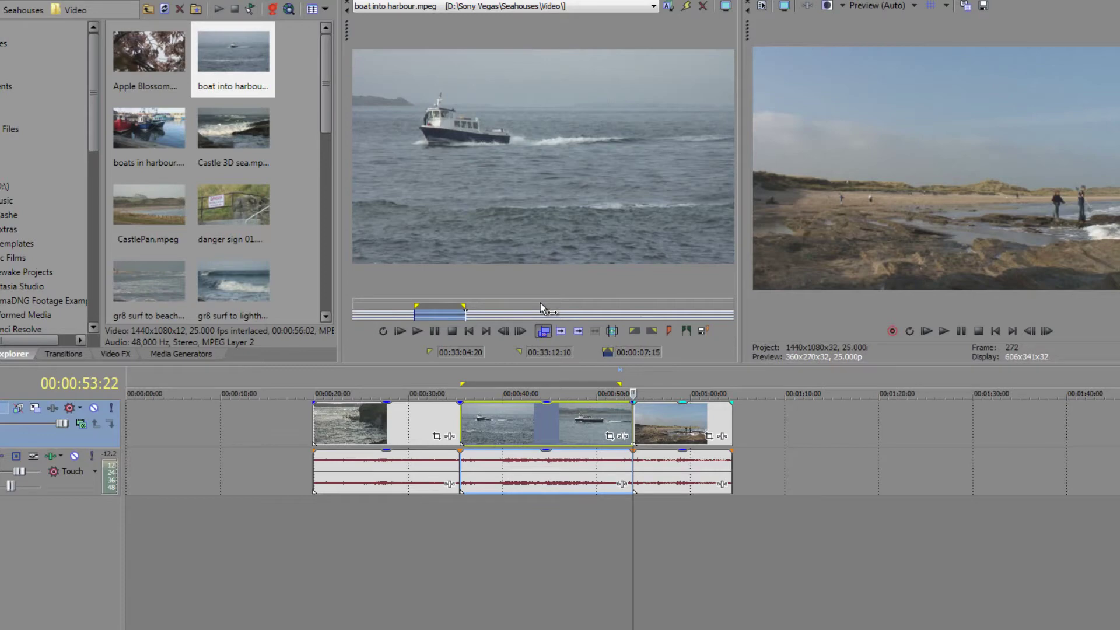
click(632, 416)
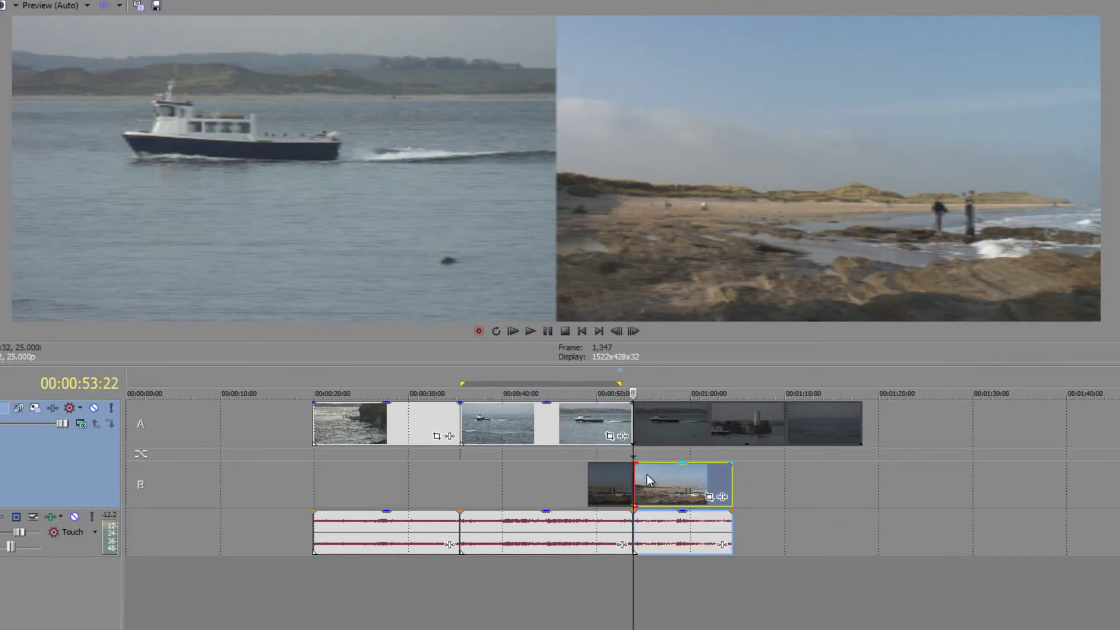
Select the rocky-shore clip to show its cut with the boat clip at 00:00:35:13 in trim view.
click(578, 433)
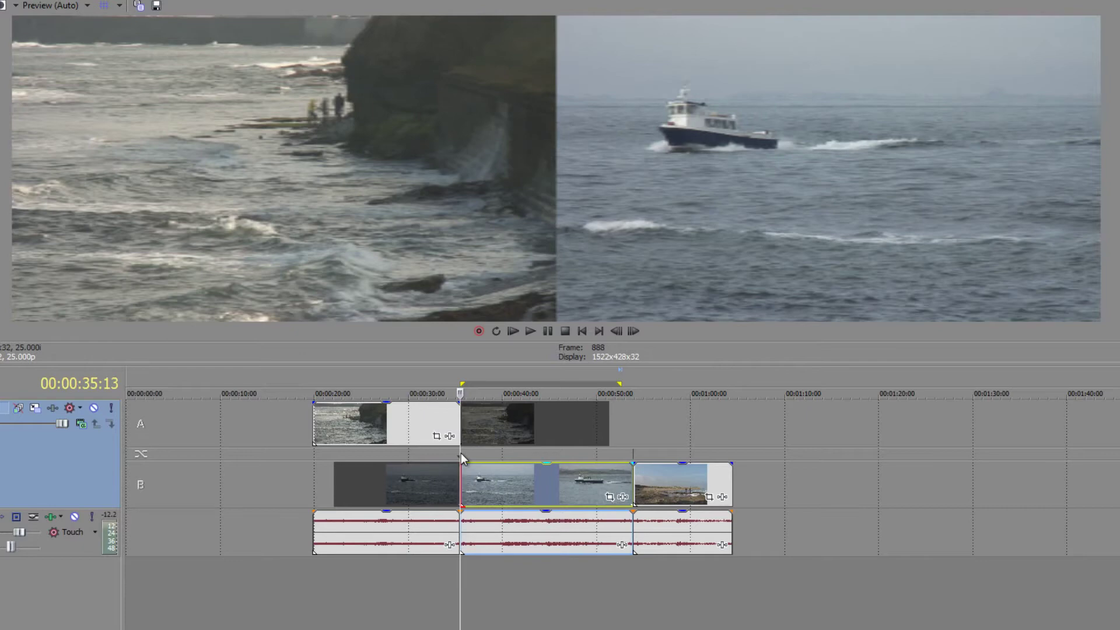
Roll the rocky shore–boat cut left to about 00:00:22, lengthening the boat clip.
drag(459, 452, 429, 453)
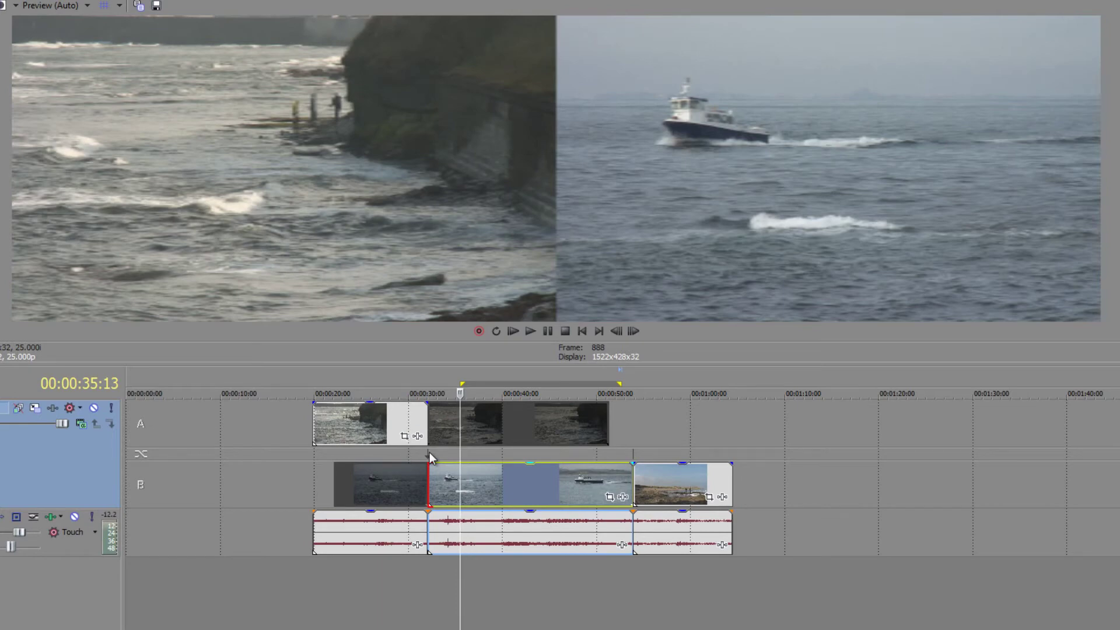
drag(429, 453, 342, 463)
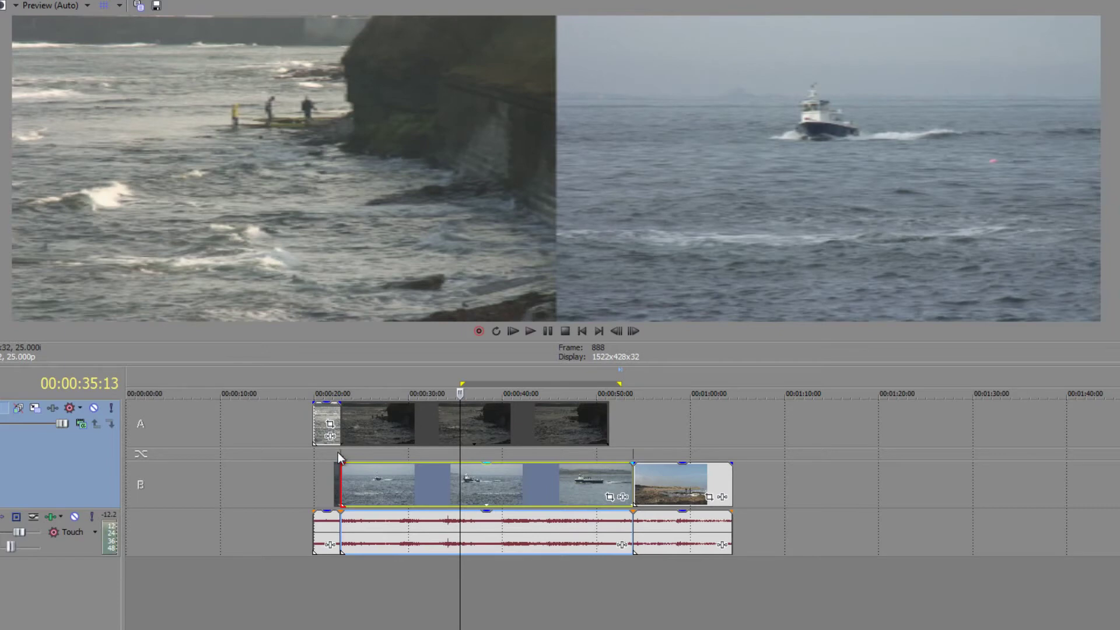
Fine-tune the shore–boat cut near 00:00:22 and park the playhead on it.
drag(338, 454, 323, 455)
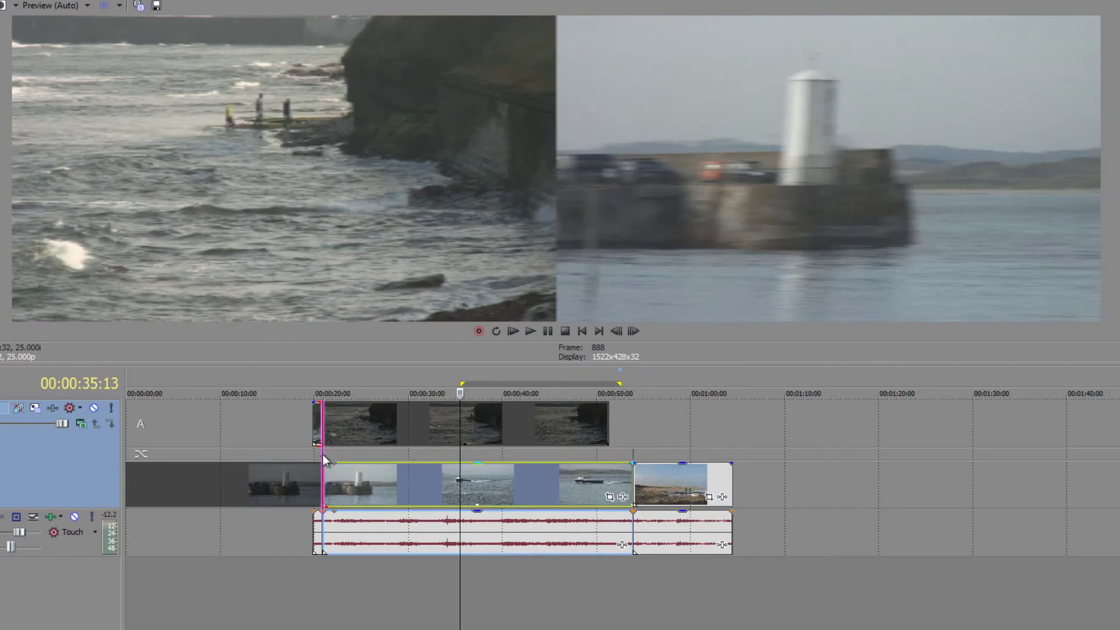
drag(322, 454, 324, 454)
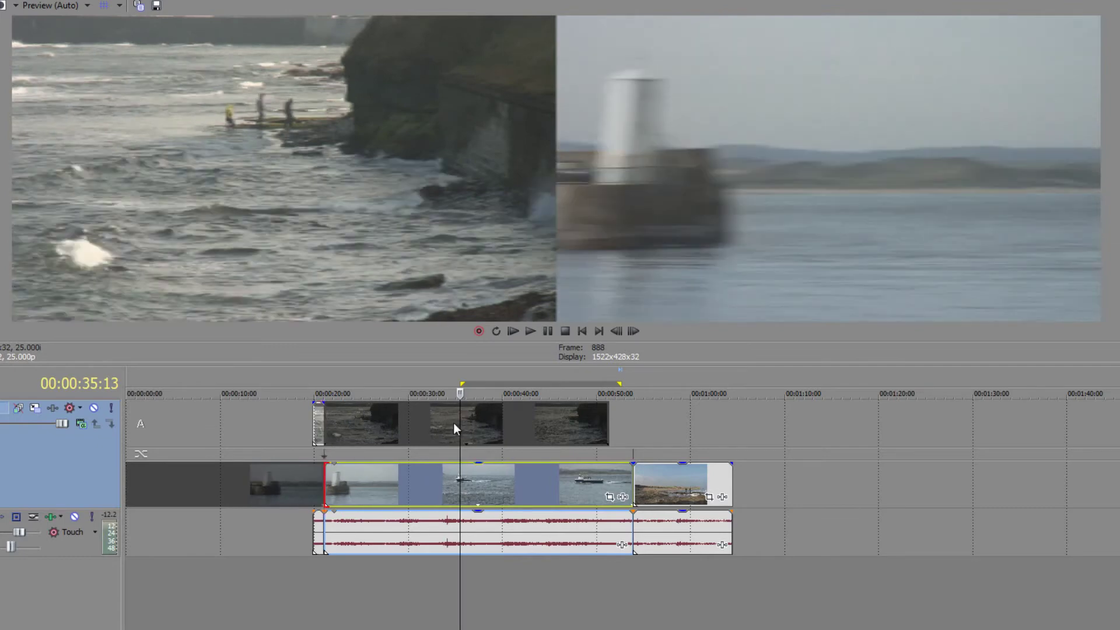
drag(456, 427, 314, 438)
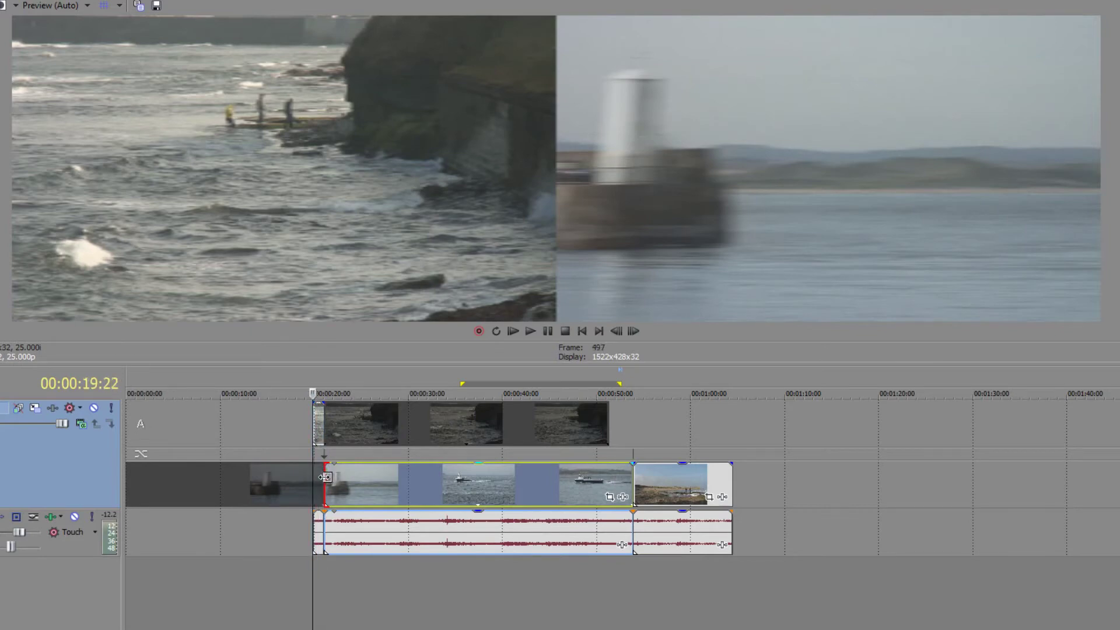
click(325, 454)
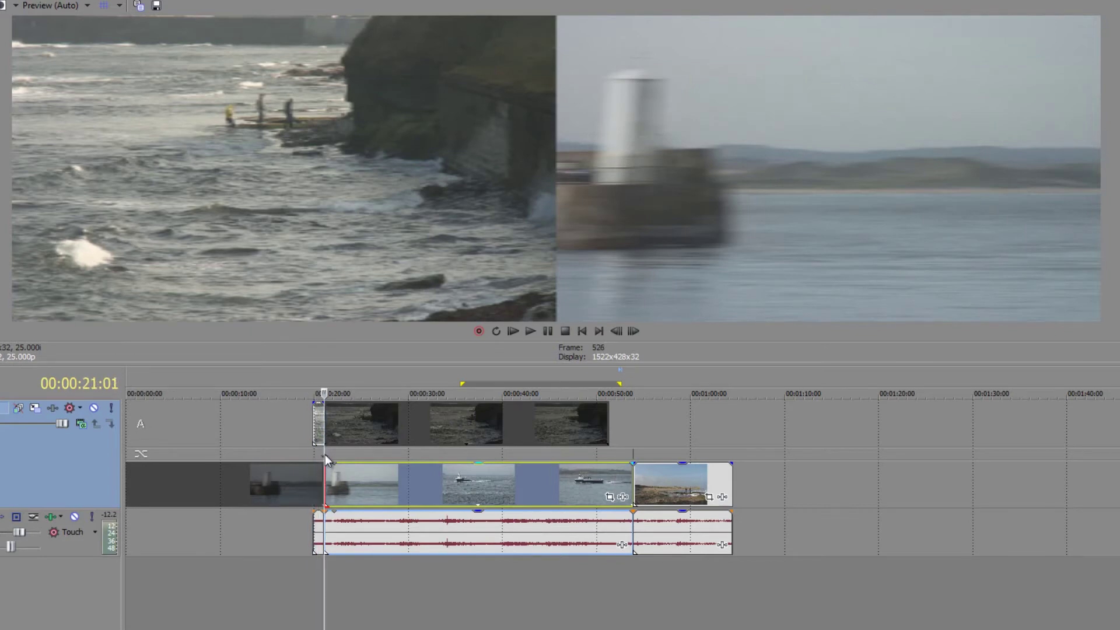
Extend the boat clip's start to preview the lighthouse frames, then trim them back off.
drag(324, 455, 441, 460)
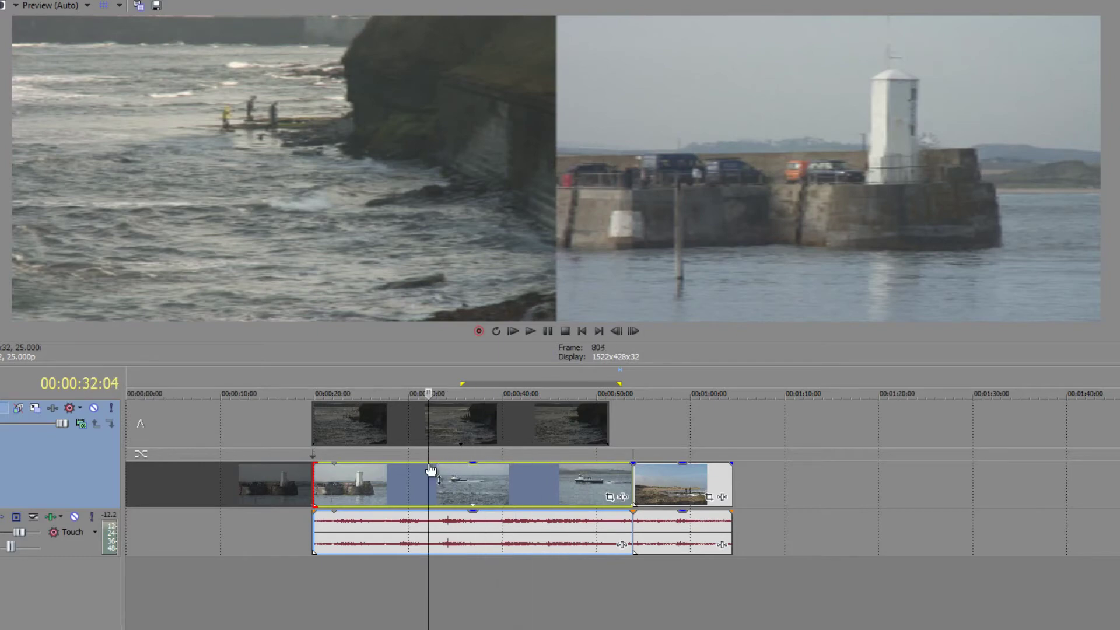
click(442, 475)
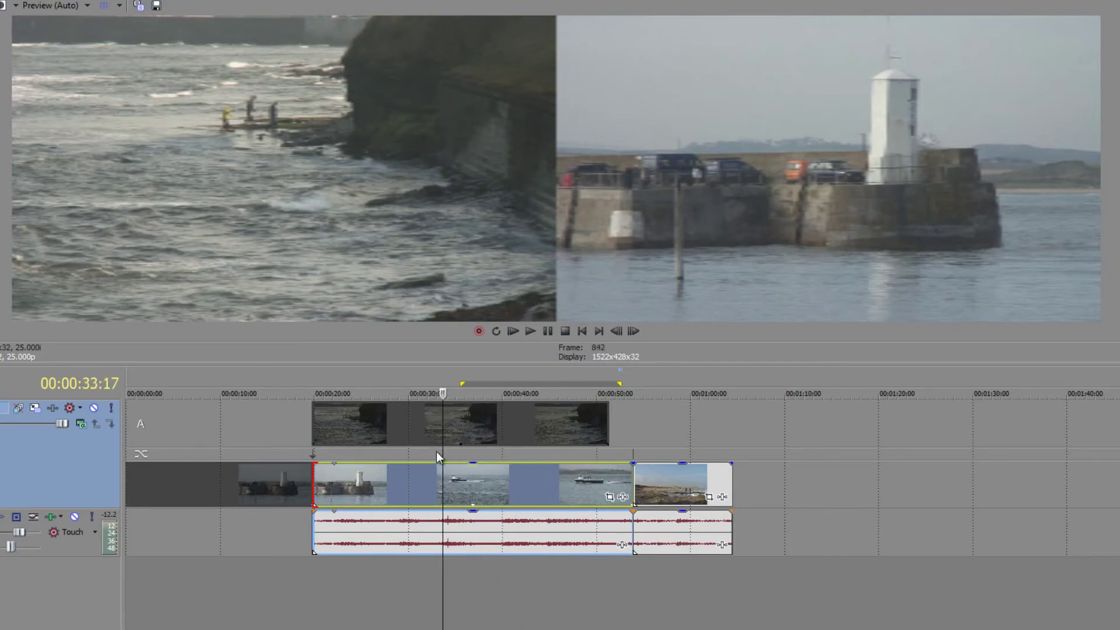
drag(443, 449, 555, 462)
drag(313, 452, 337, 454)
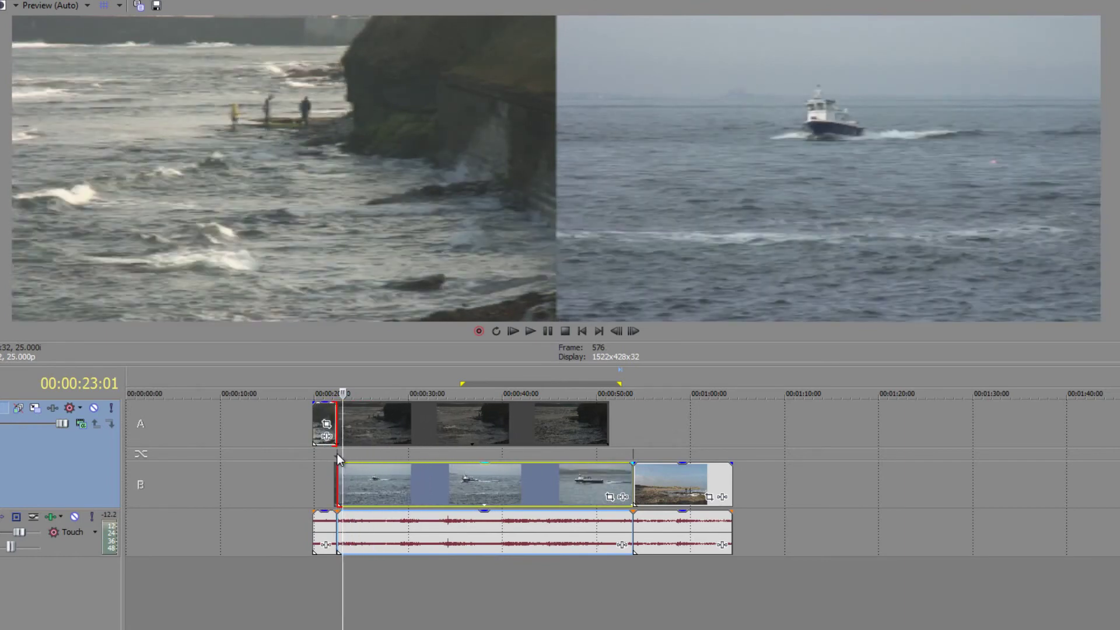
Roll the shore–boat cut later to about 00:00:28, then jump to the boat–beach cut at 00:00:53:22.
drag(337, 453, 396, 467)
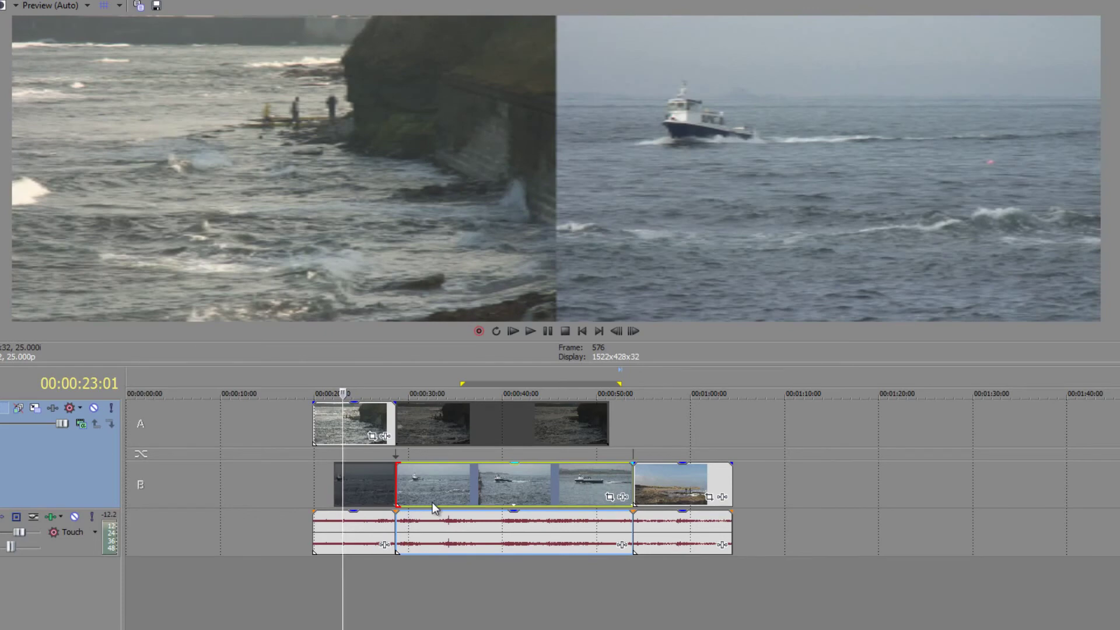
key(KP_9)
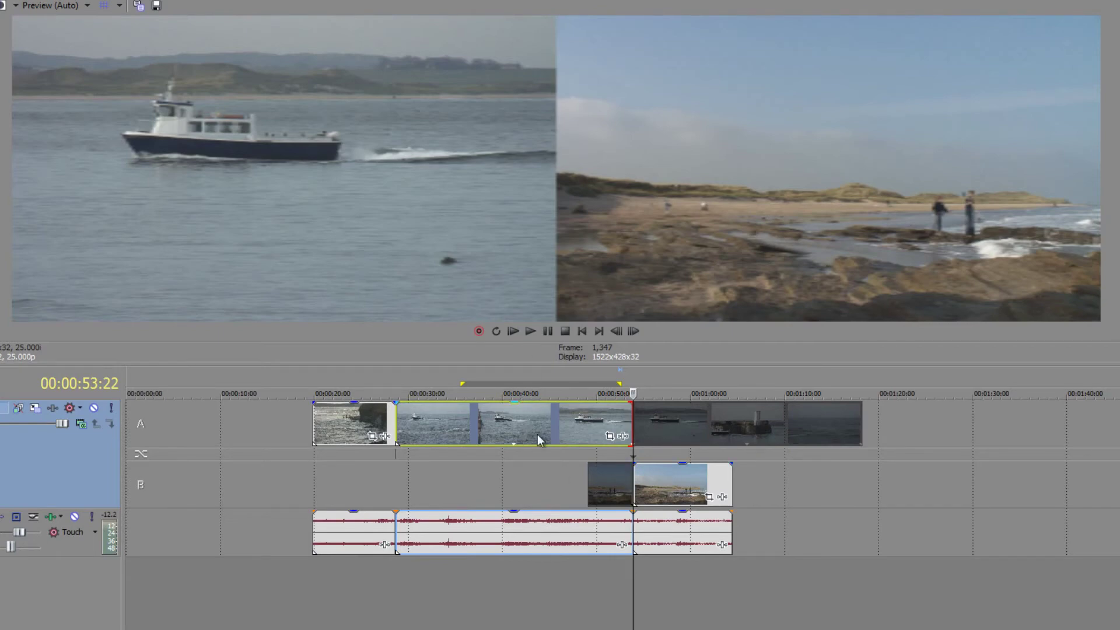
Slip the boat clip's footage, then trim the beach clip's start later, leaving a gap after the boat.
mouse_move(541, 428)
mouse_down()
mouse_move(533, 430)
mouse_move(595, 429)
mouse_move(562, 423)
mouse_up()
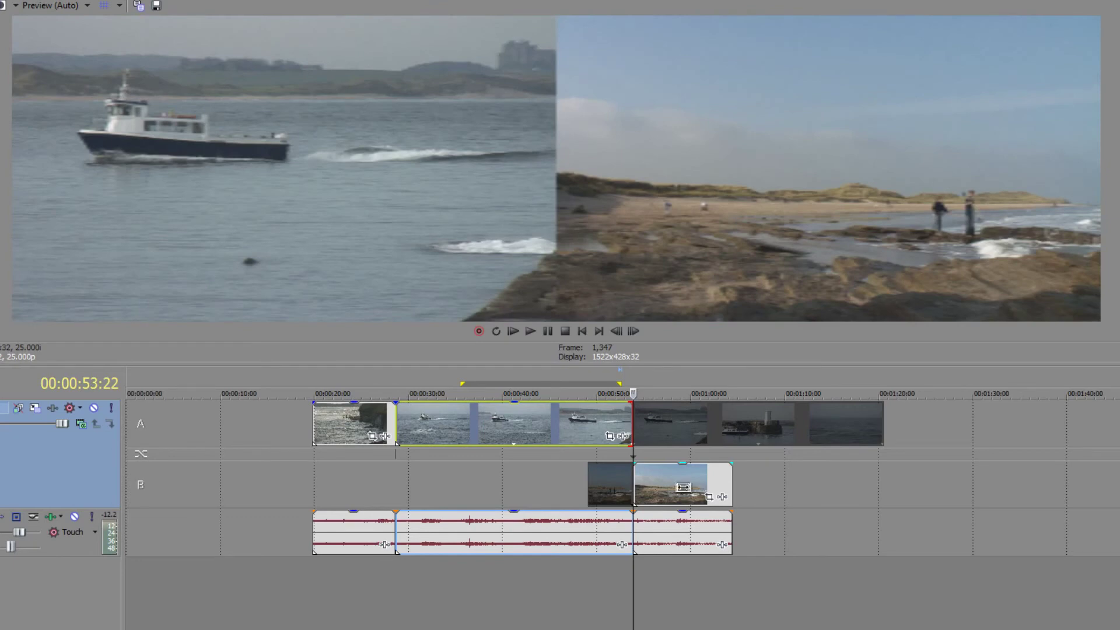
mouse_move(683, 487)
mouse_down()
mouse_move(643, 487)
mouse_move(671, 484)
mouse_up()
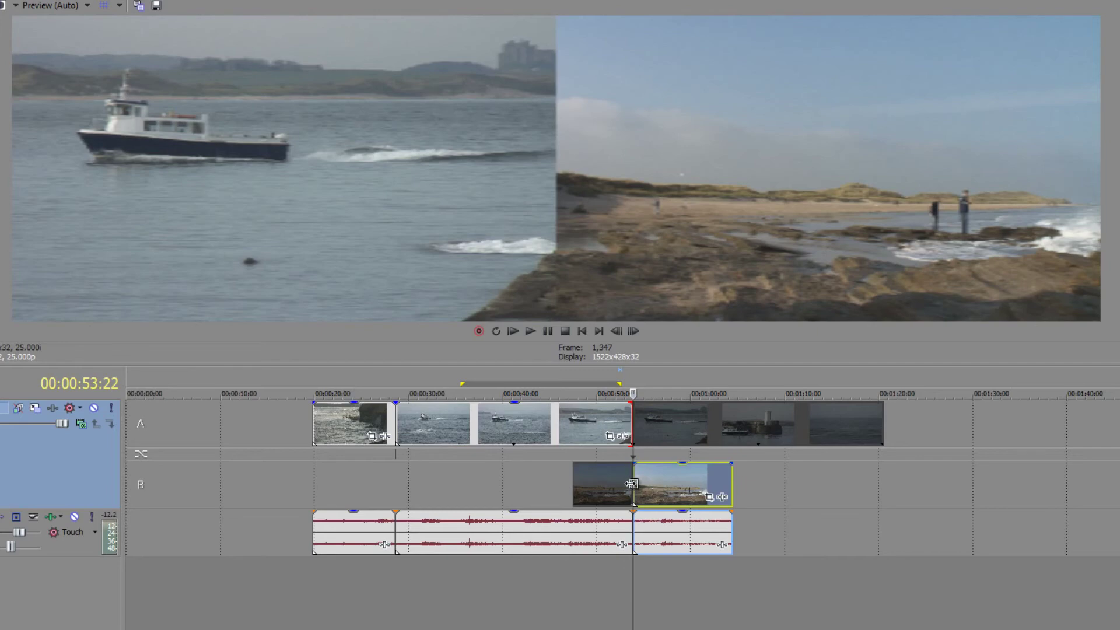
drag(638, 481, 656, 480)
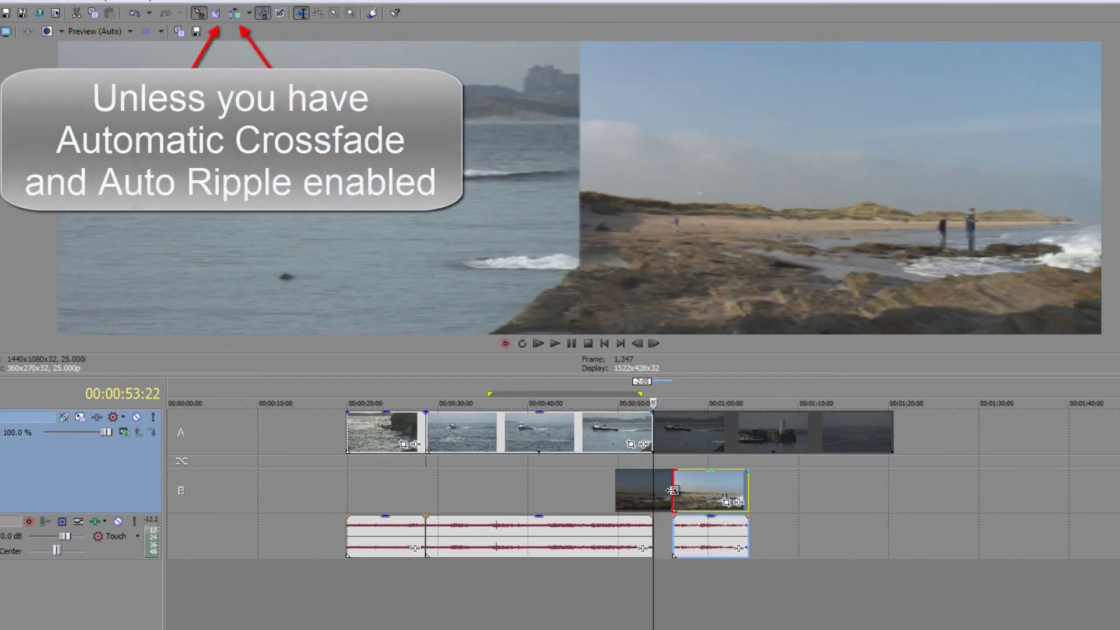
Extend the beach clip's start back to meet the boat clip at 00:00:53:22.
mouse_move(675, 495)
mouse_down()
mouse_move(596, 493)
mouse_move(654, 496)
mouse_up()
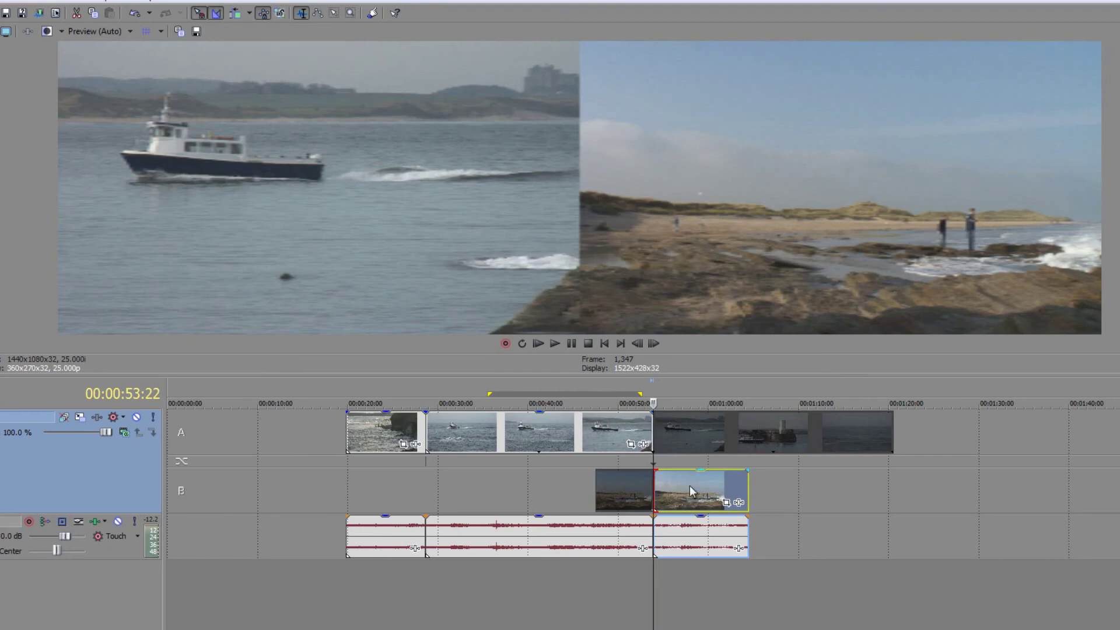
Overlap the beach clip onto the end of the boat clip as a crossfade and play it back.
mouse_move(705, 490)
mouse_down()
mouse_move(680, 491)
mouse_move(694, 491)
mouse_up()
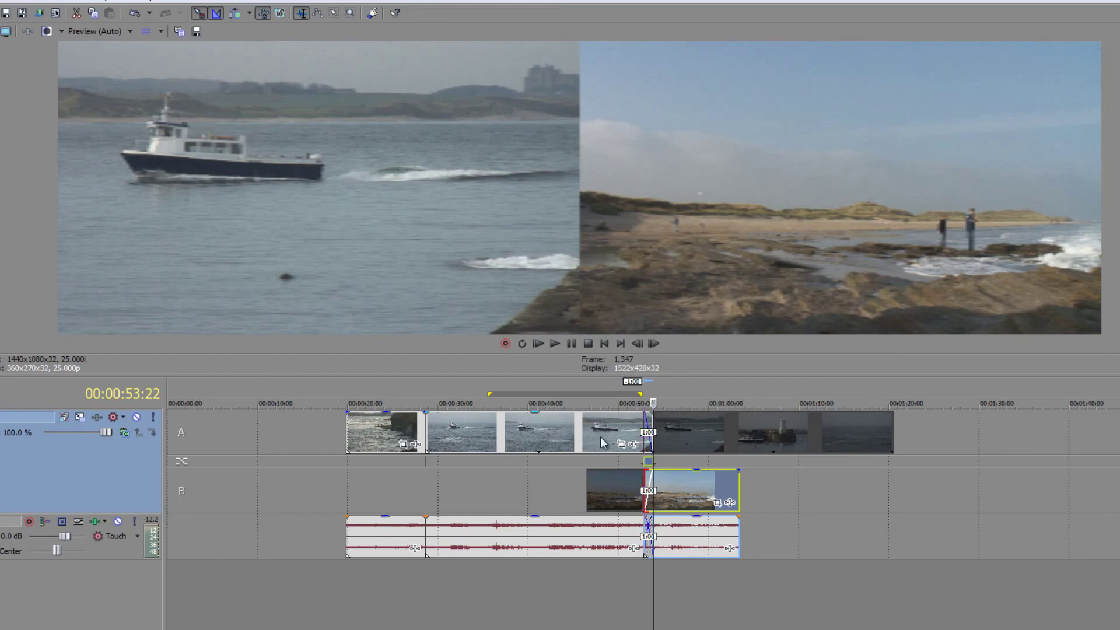
click(624, 431)
key(space)
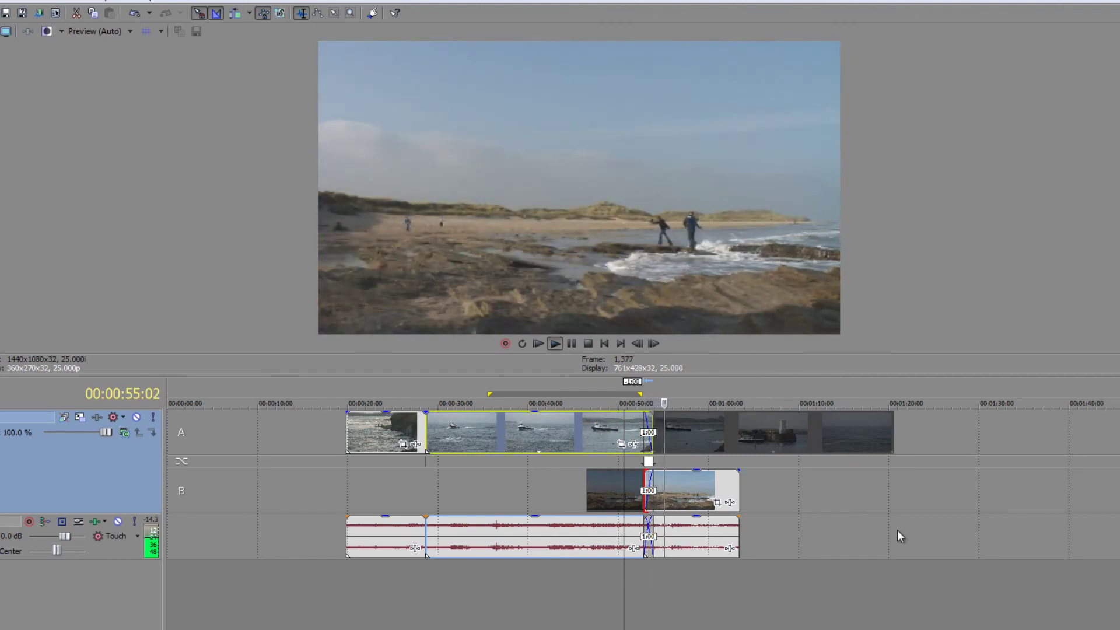
key(space)
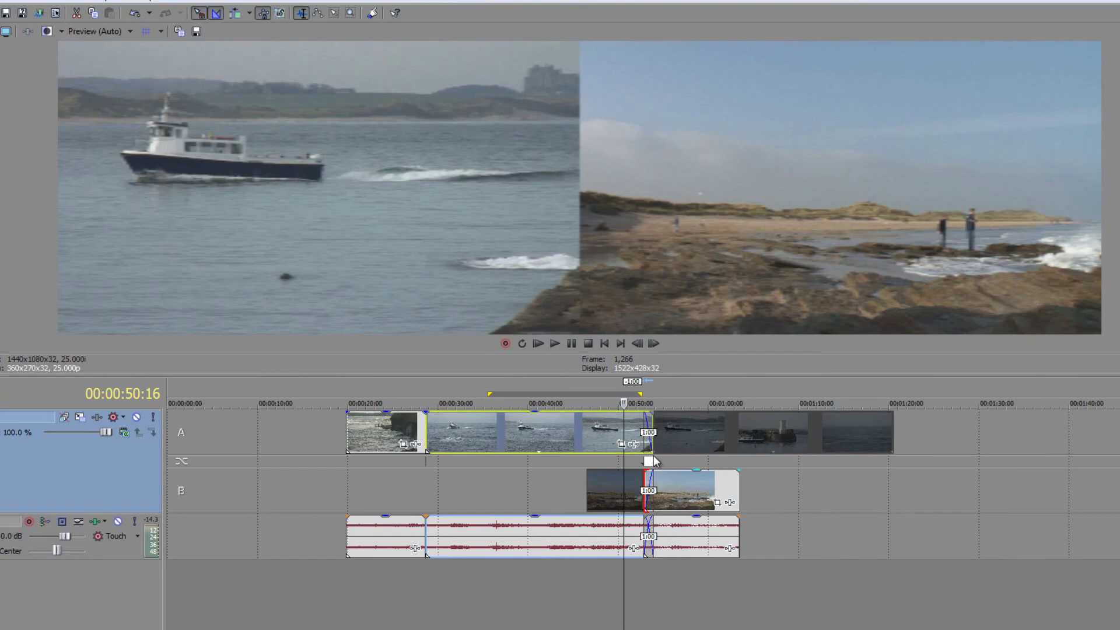
click(651, 424)
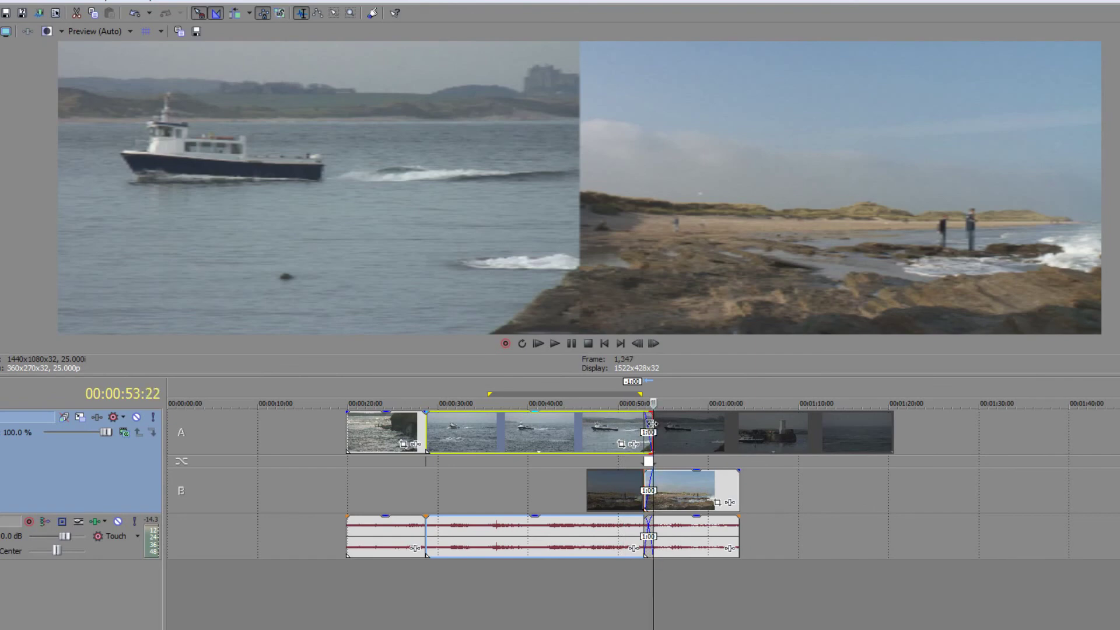